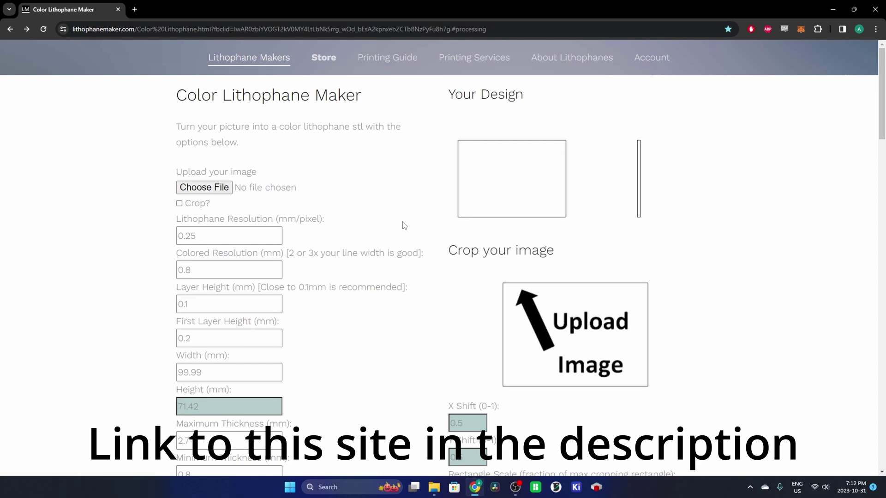
Upload the dog photo IMG_2962.JPG from the CMYK folder into Lithophane Maker
left_click(204, 187)
scroll(65, 182, "down", 1)
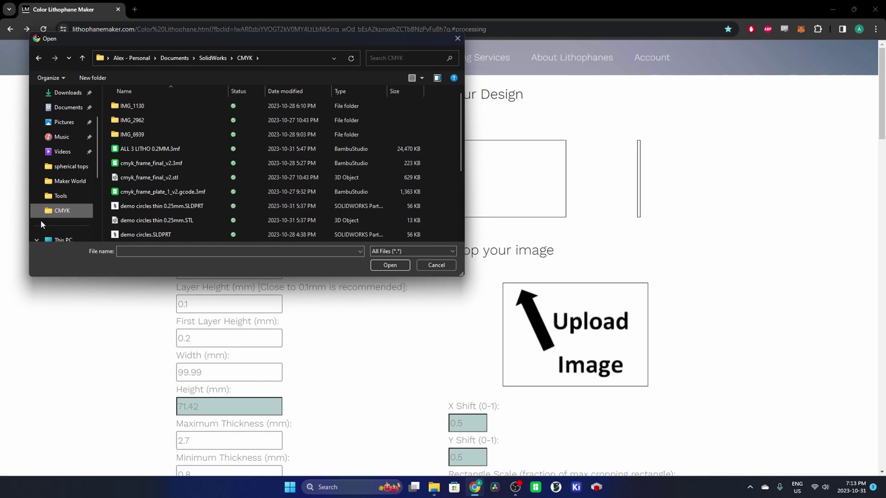
scroll(232, 164, "down", 3)
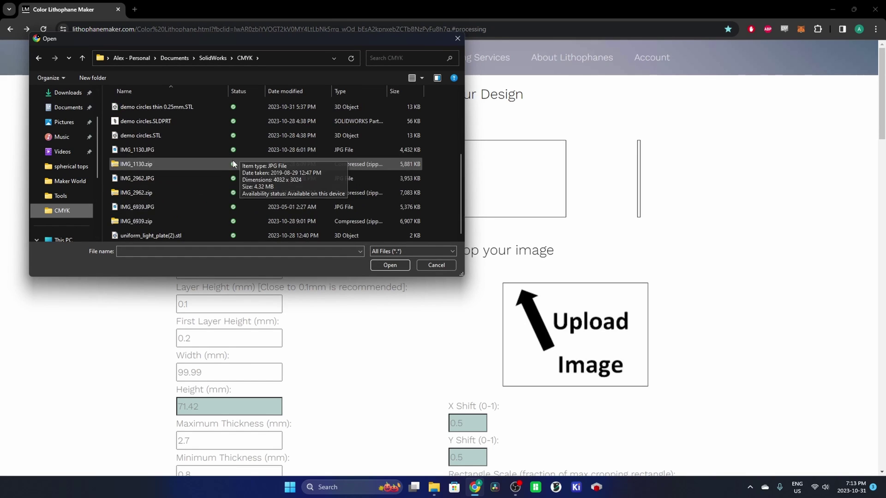
left_click(148, 178)
left_click(390, 265)
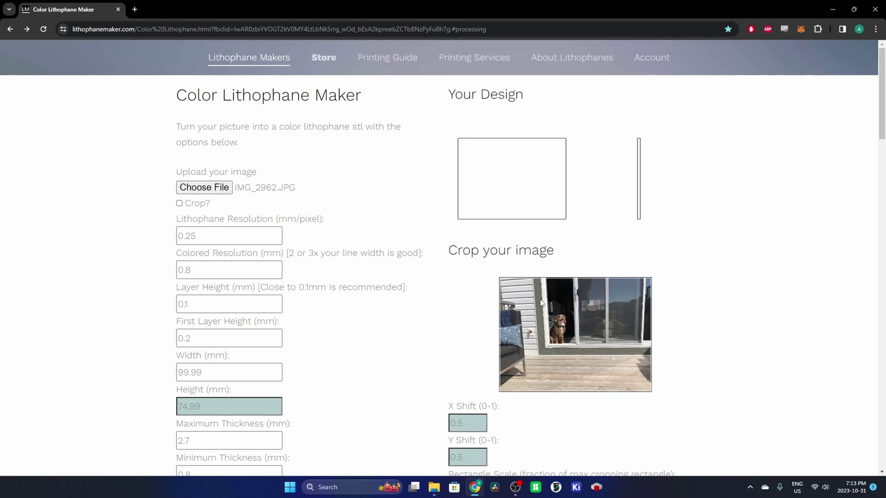
Enable Crop? and set first layer height 0.15 mm, width 108 mm and height 144 mm
scroll(343, 322, "down", 2)
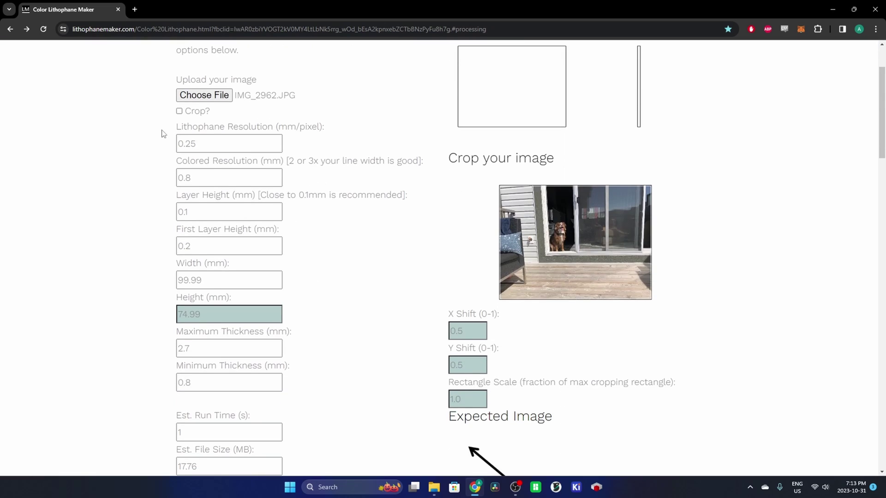
left_click(180, 112)
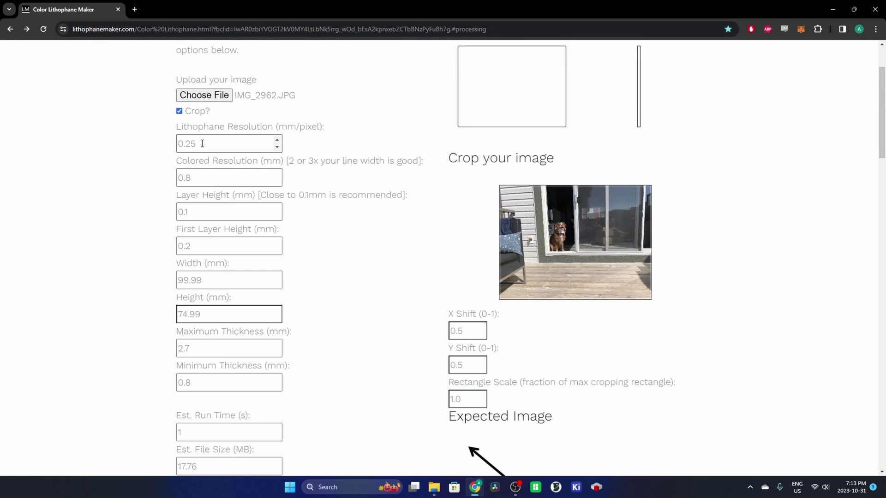
left_click(205, 245)
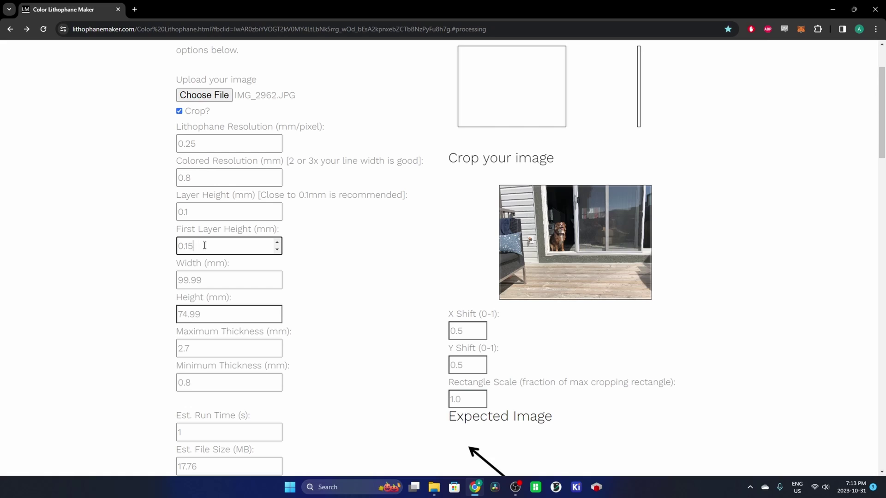
left_click_drag(214, 280, 170, 280)
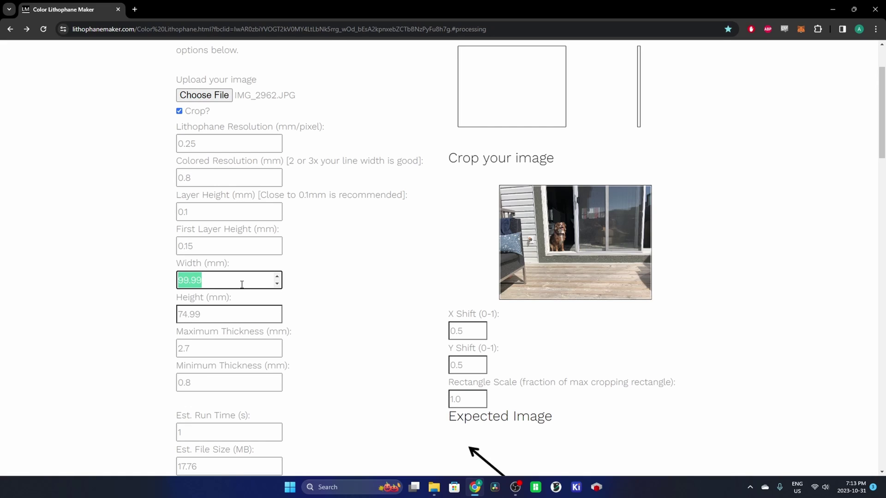
type("108")
left_click_drag(217, 313, 141, 310)
type("1")
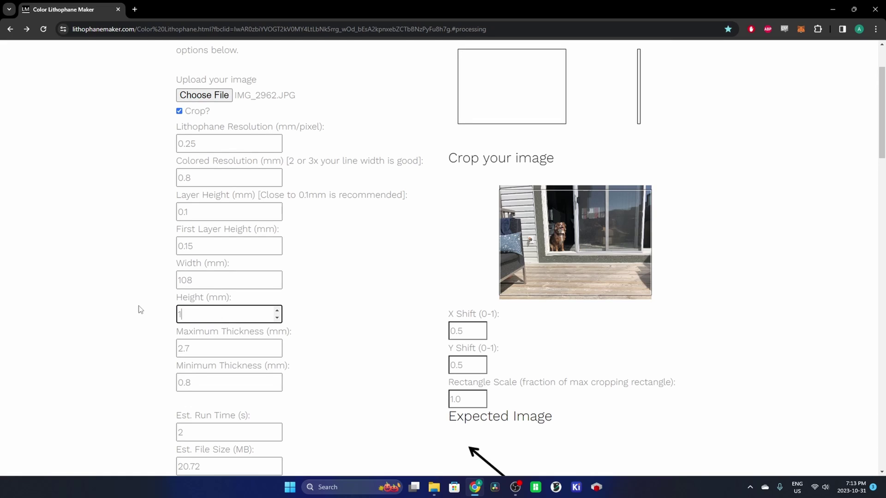
type("44")
left_click(141, 310)
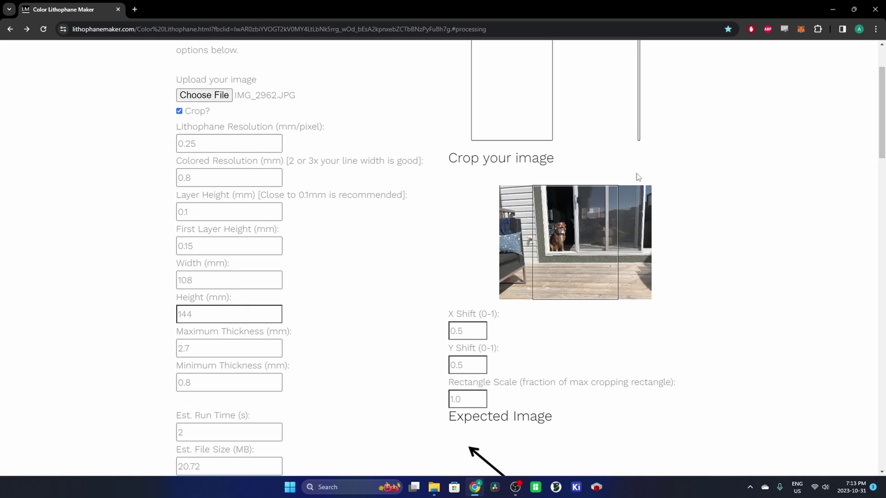
Bring the crop rectangle controls into view and select the X shift field
scroll(362, 343, "down", 3)
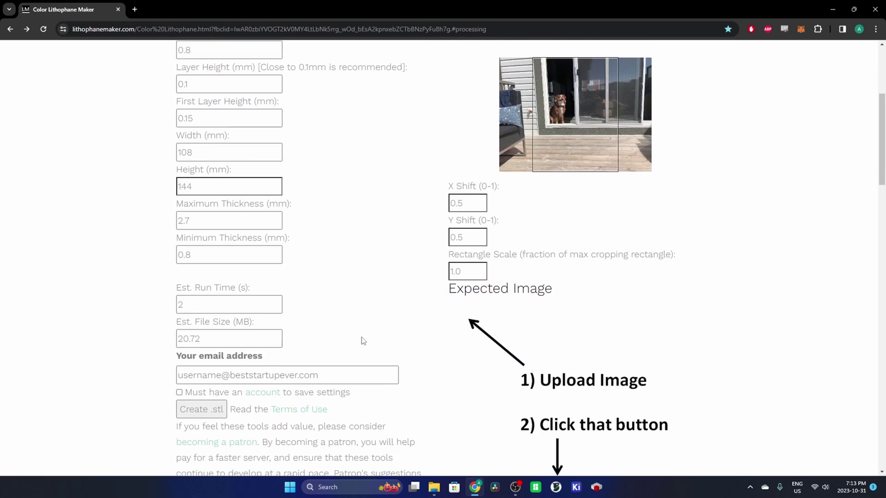
scroll(364, 276, "up", 2)
scroll(378, 286, "down", 2)
scroll(379, 287, "down", 5)
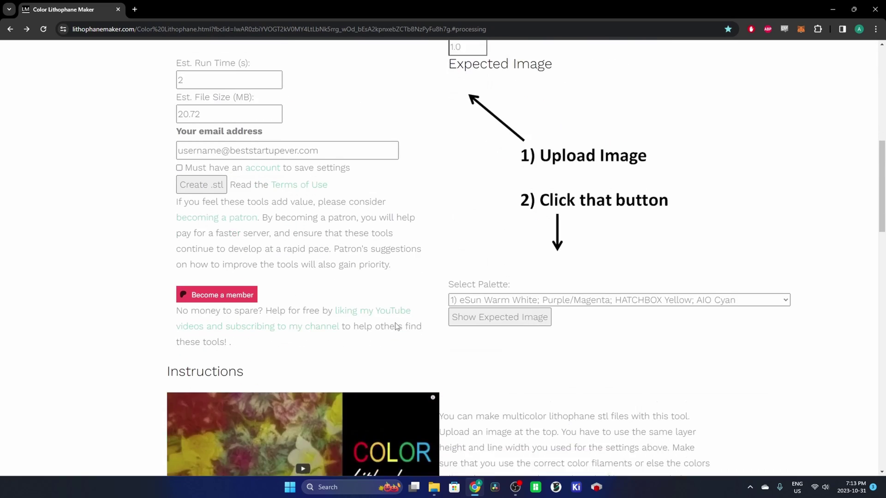
scroll(442, 355, "up", 2)
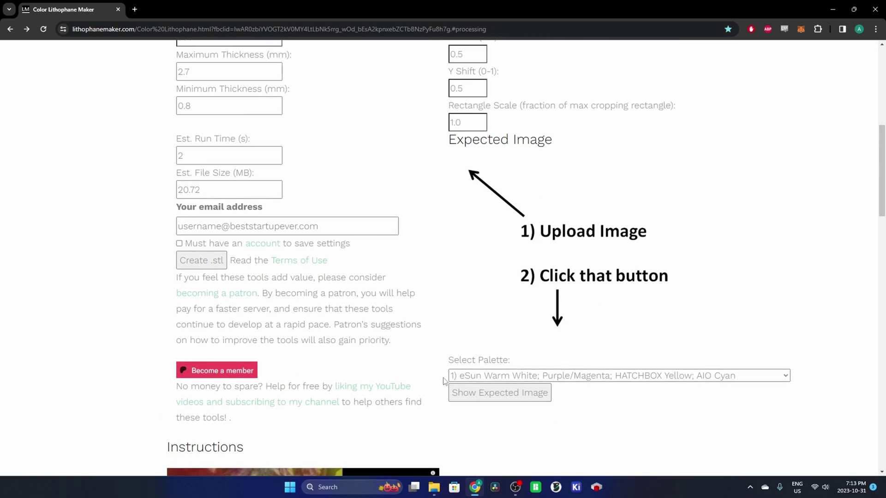
scroll(431, 328, "up", 6)
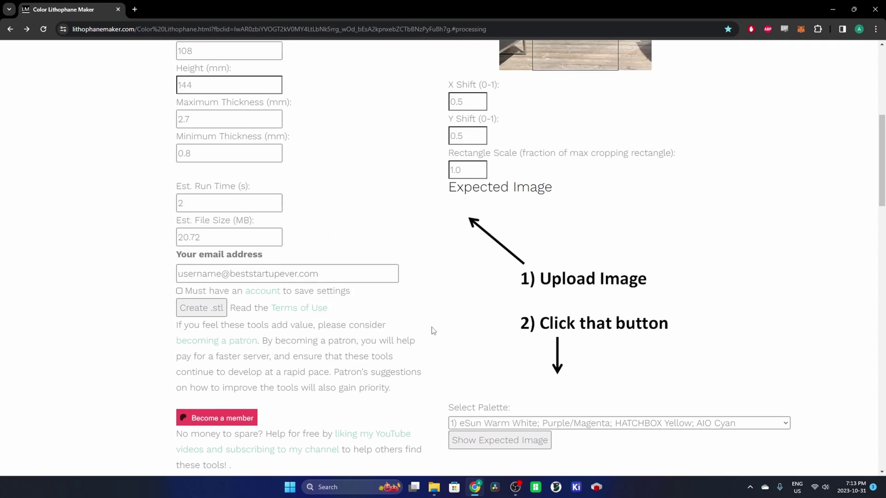
left_click(471, 330)
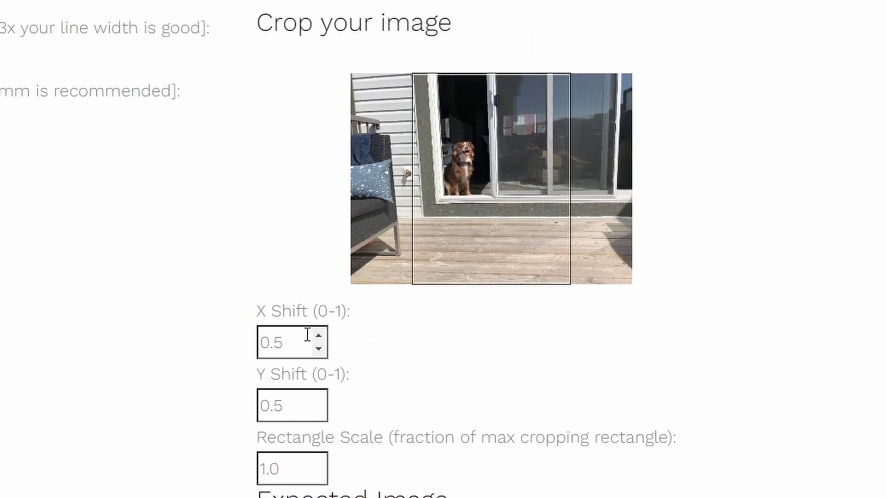
Set the crop Rectangle Scale to 0.28, Y Shift to 0.58 and X Shift to 0.35
left_click(300, 463)
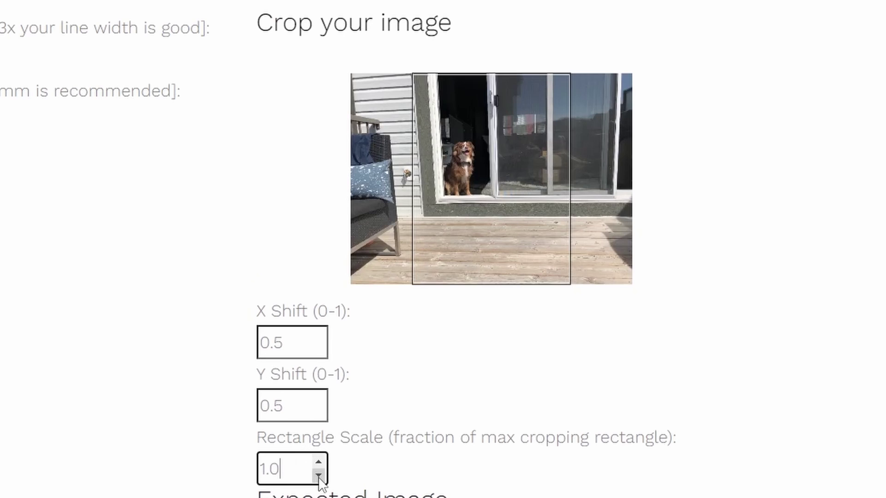
left_click(318, 475)
left_click(318, 475)
left_click(318, 475)
left_click_drag(318, 475, 318, 475)
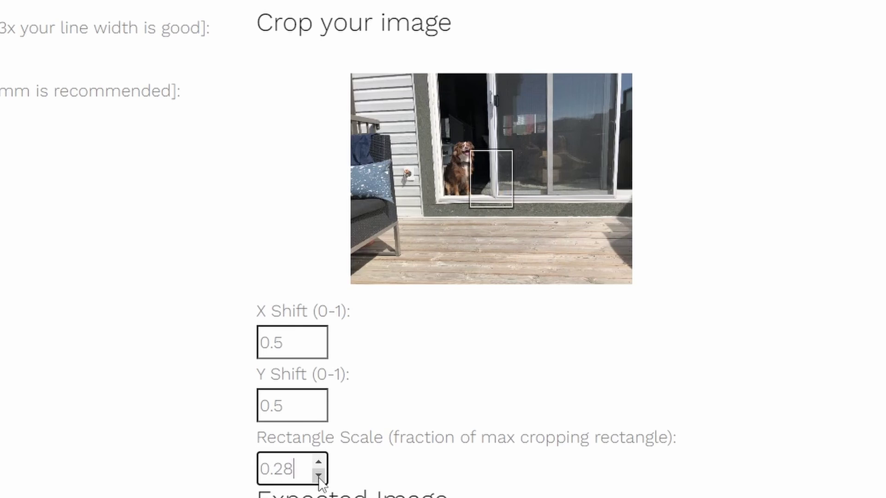
left_click_drag(318, 399, 320, 399)
left_click(319, 410)
left_click_drag(319, 350, 319, 355)
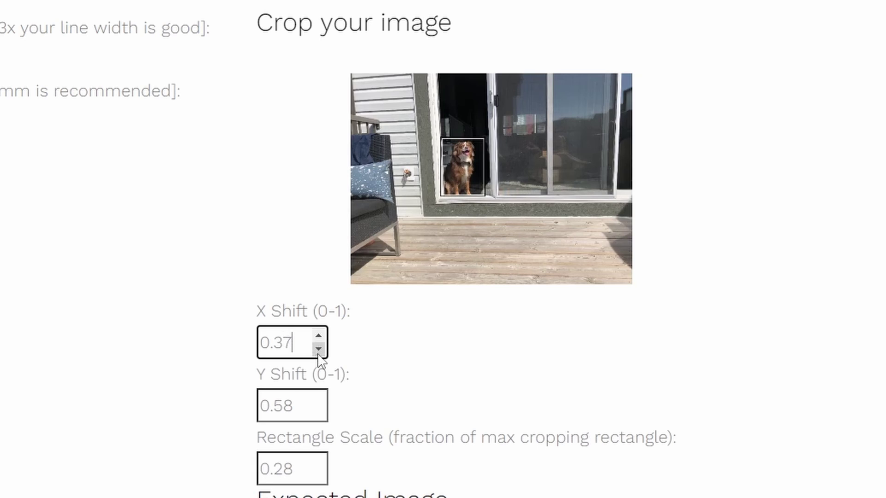
left_click(319, 350)
left_click(319, 337)
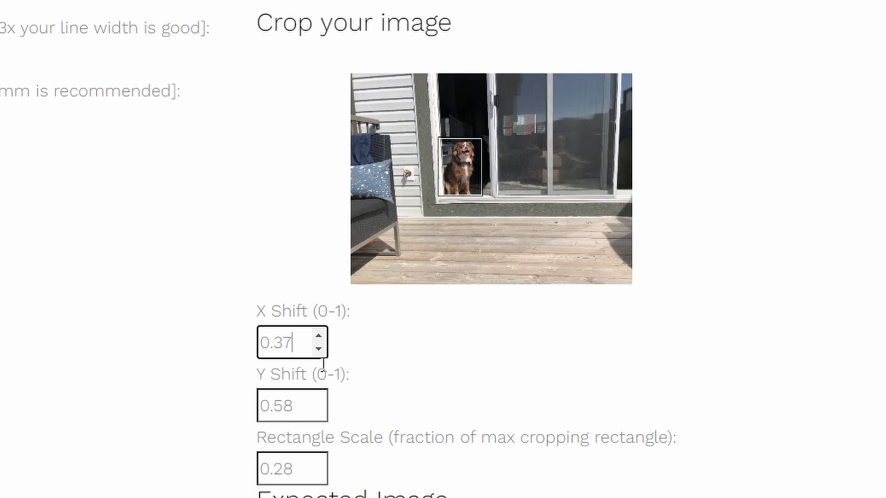
scroll(265, 340, "down", 2)
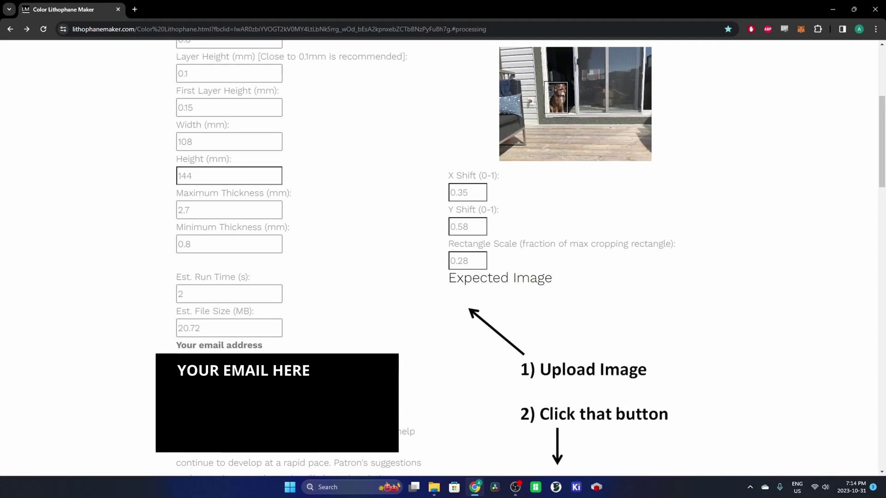
Submit Create .stl and confirm IMG_2962.zip appears in the browser's downloads
key("Return")
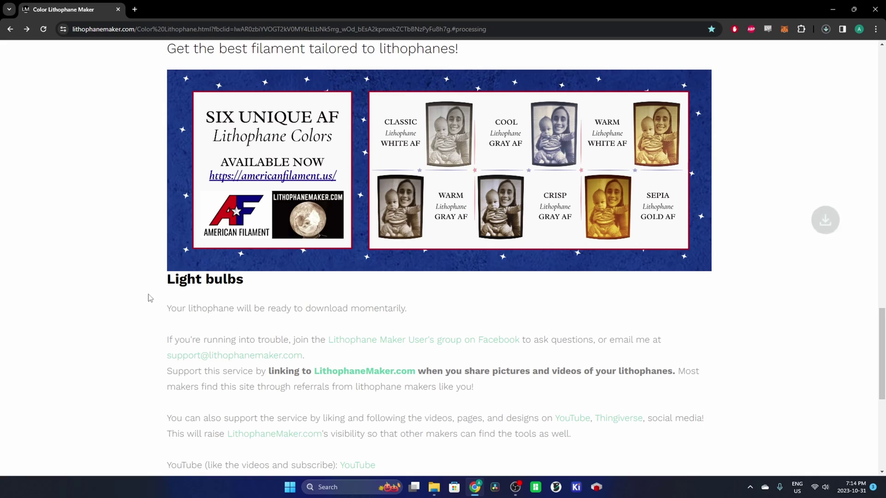
left_click(825, 28)
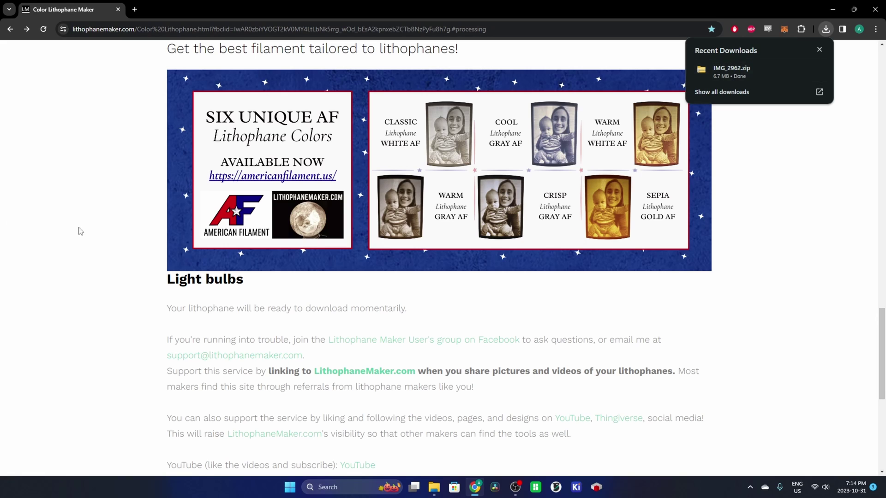
left_click(104, 223)
scroll(105, 223, "up", 10)
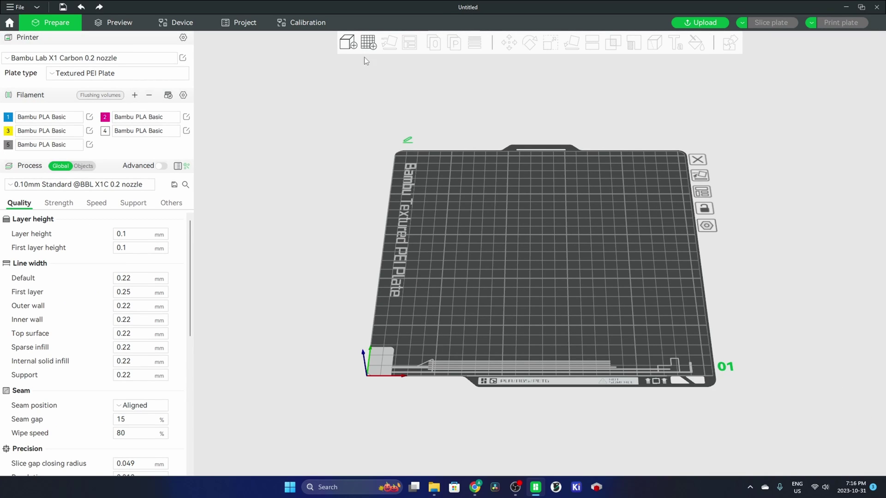
Add the five .stl files from the IMG_2962 folder to the Bambu Studio plate
left_click(355, 43)
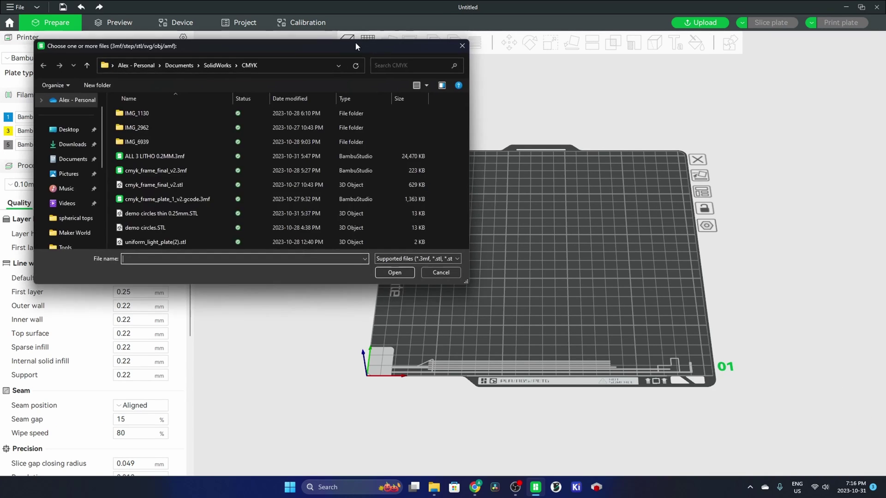
double_click(148, 129)
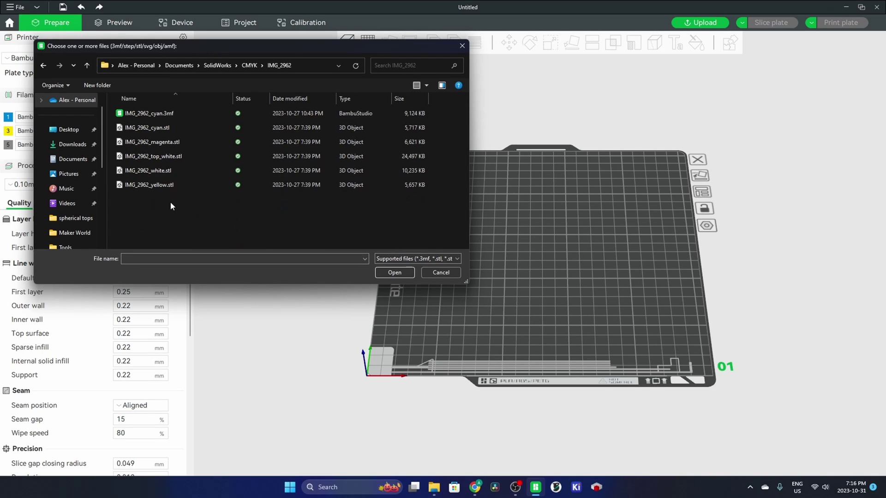
left_click_drag(162, 211, 155, 127)
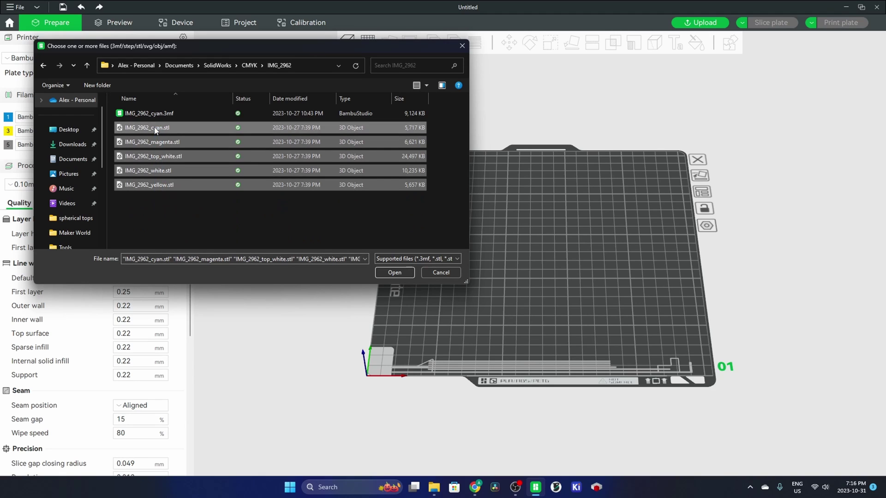
left_click(394, 273)
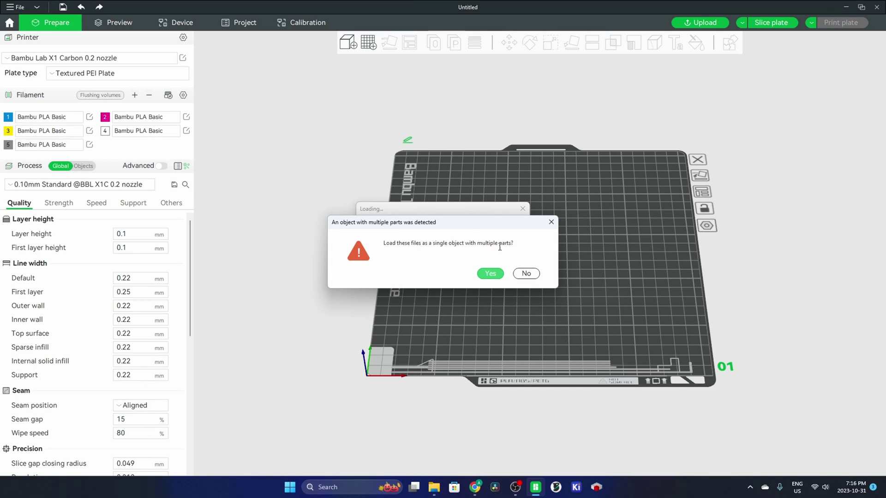
Load the files as one multi-part object, move it left, and list its parts under Objects
left_click(491, 274)
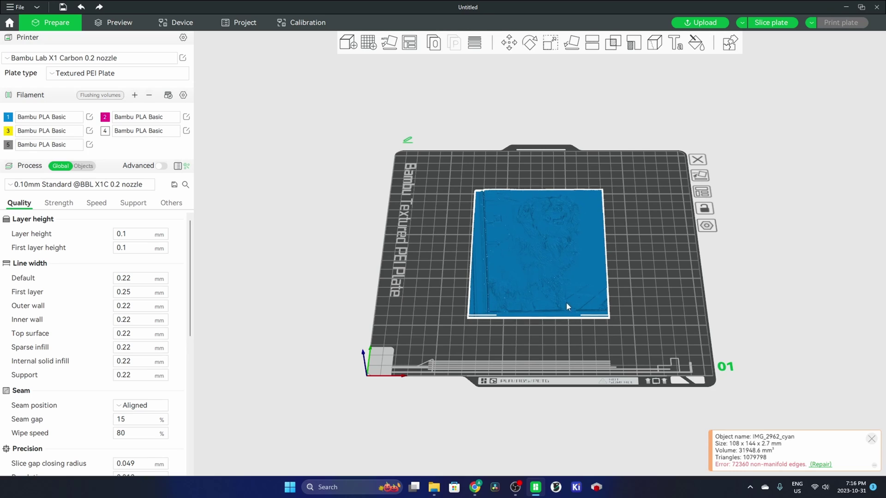
left_click_drag(594, 302, 570, 314)
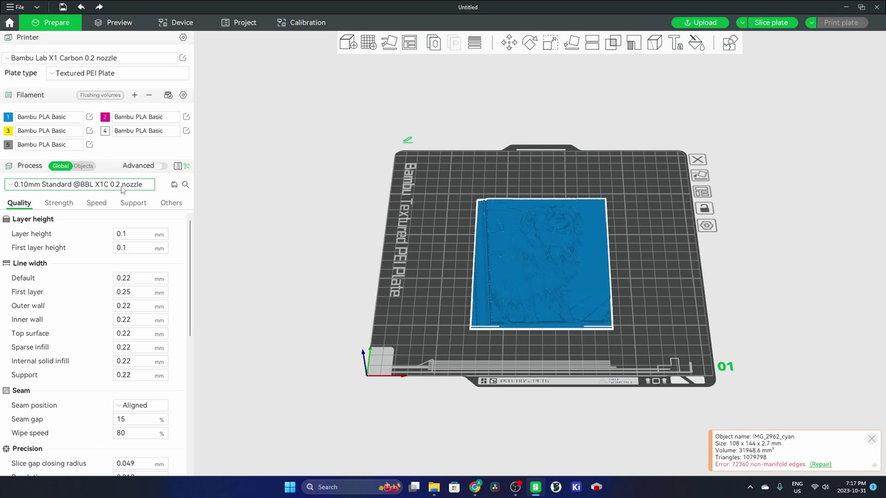
left_click(83, 167)
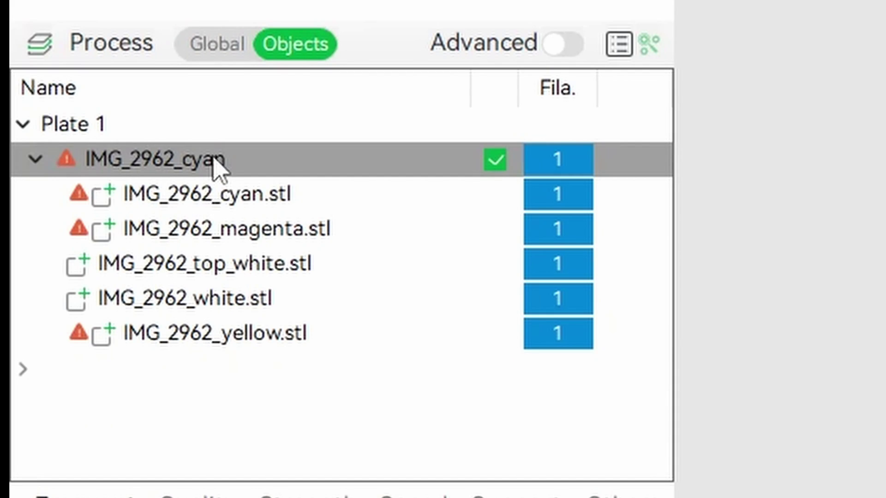
left_click(217, 165)
left_click(258, 203)
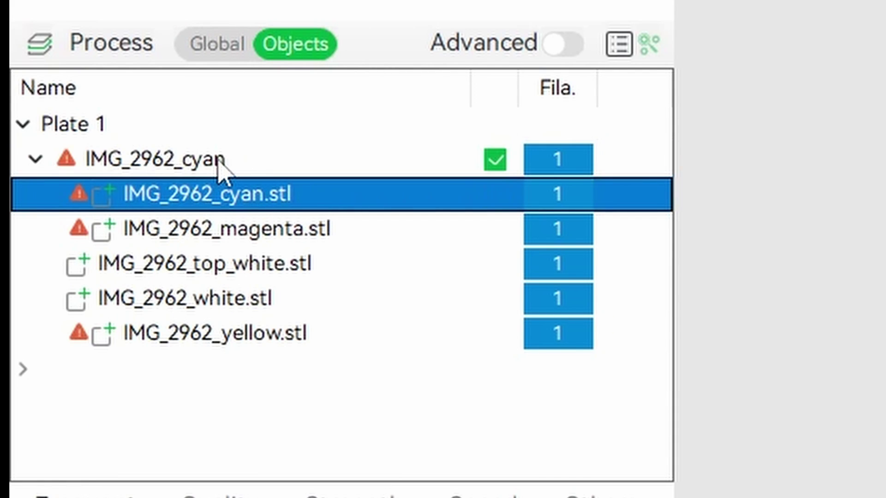
Set Fila. to 2 for magenta.stl, 4 for top_white.stl and white.stl, and 3 for yellow.stl
left_click(243, 167)
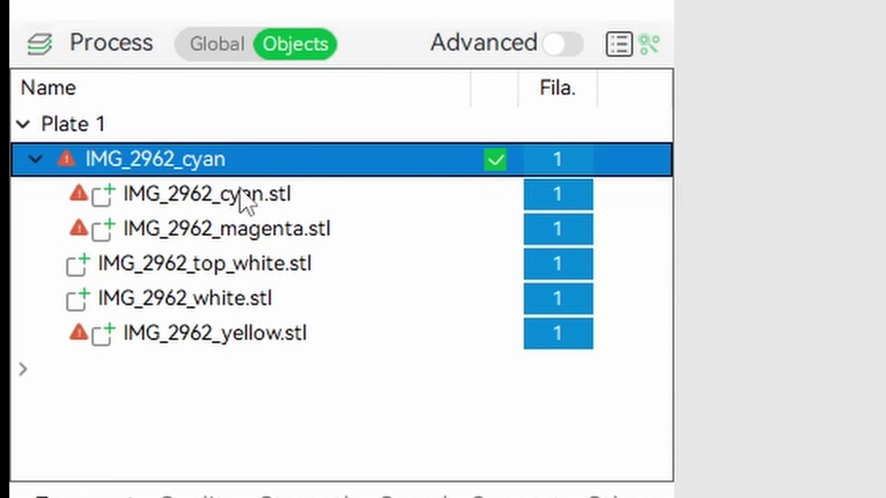
left_click(206, 165)
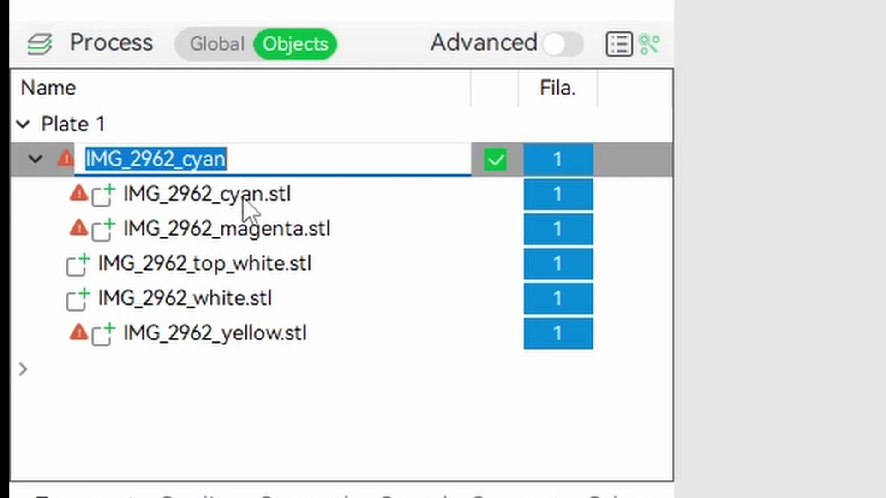
left_click(243, 198)
left_click(281, 230)
key("2")
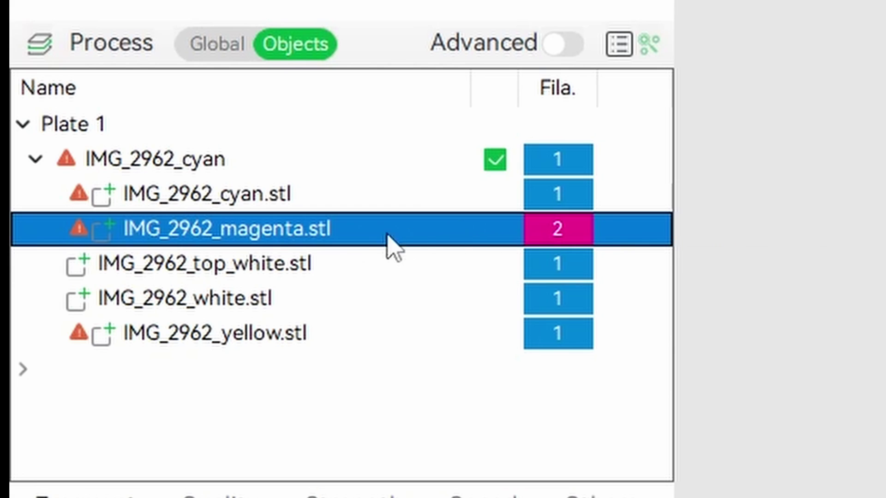
left_click(276, 276)
key("4")
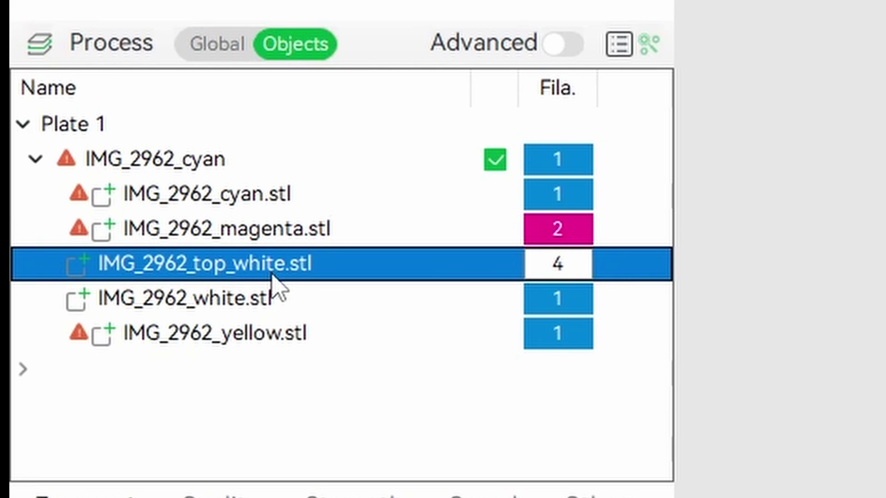
left_click(256, 306)
key("4")
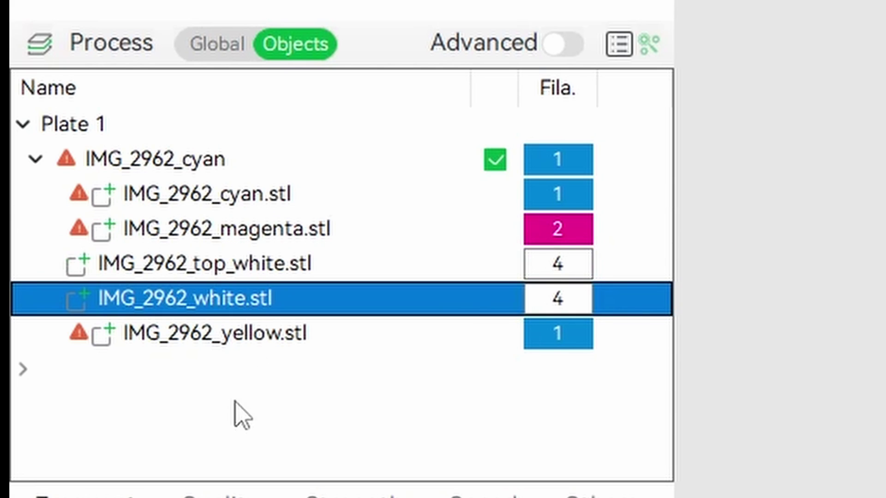
left_click(233, 342)
key("3")
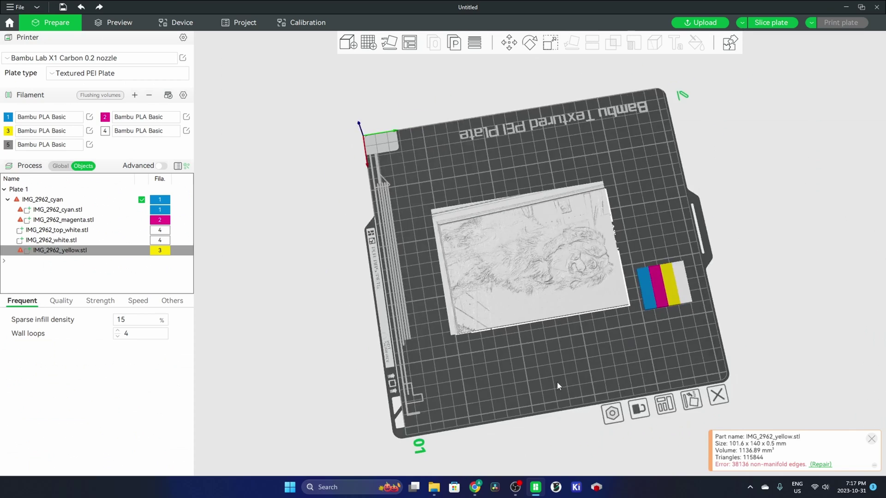
left_click_drag(558, 382, 635, 355)
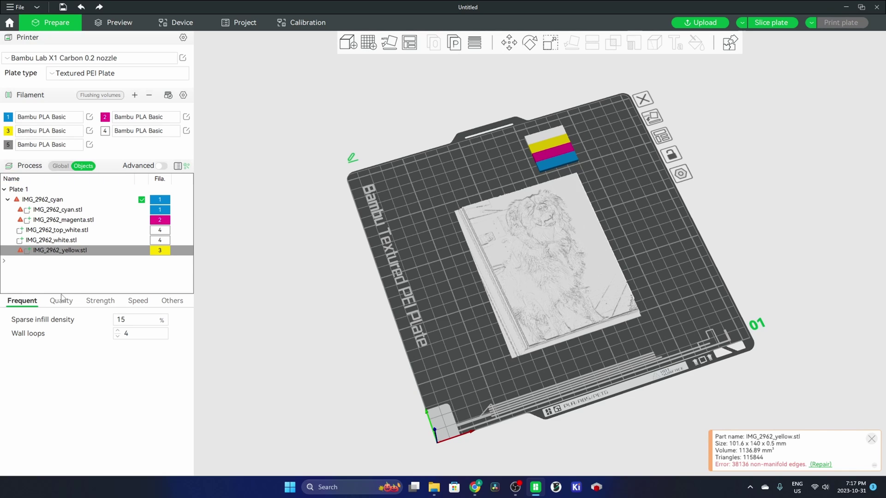
Set the global first layer height to 0.15 mm
left_click(59, 165)
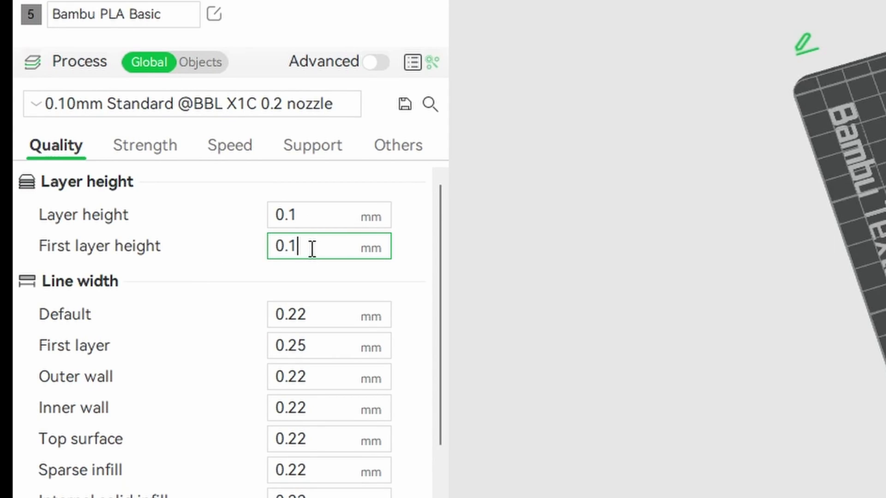
type("5")
key("Return")
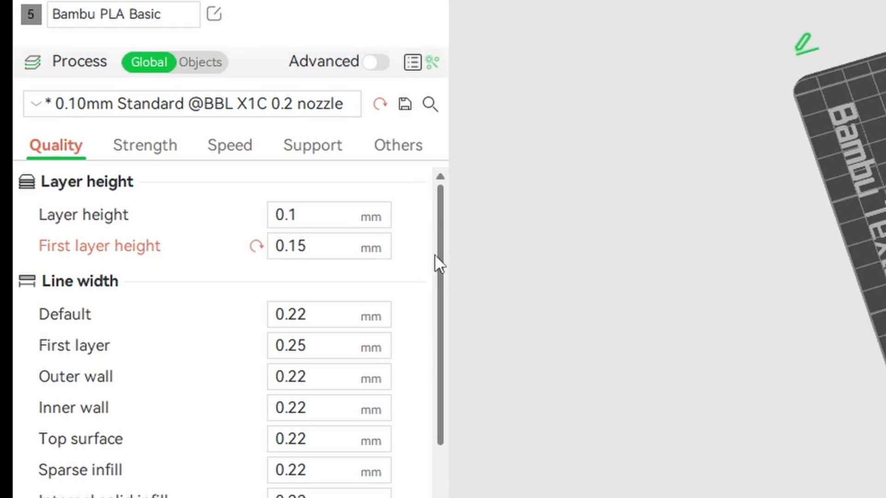
left_click_drag(438, 259, 444, 240)
Set top and bottom shell layers to 3 on the Strength settings
left_click(146, 152)
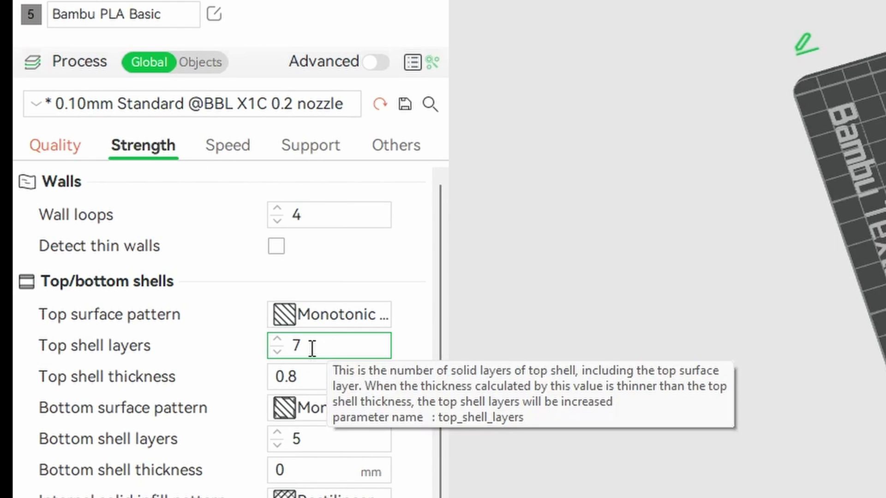
double_click(277, 352)
double_click(277, 352)
left_click(352, 346)
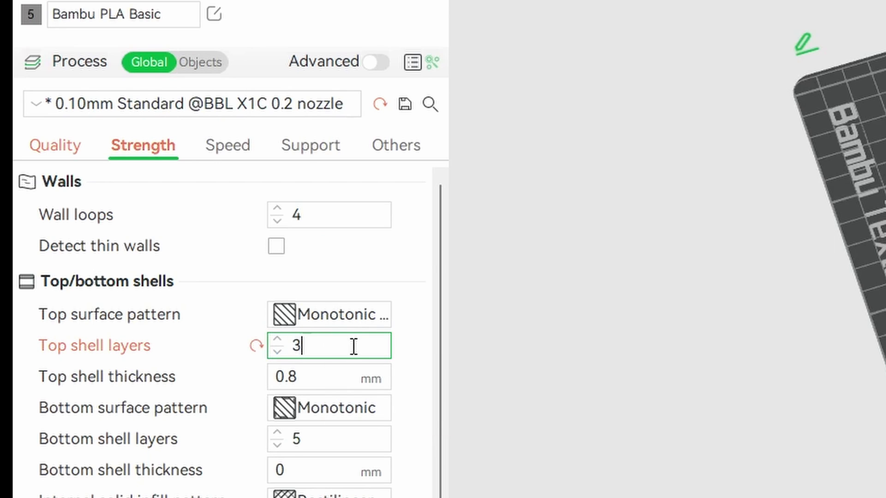
triple_click(277, 444)
left_click(277, 433)
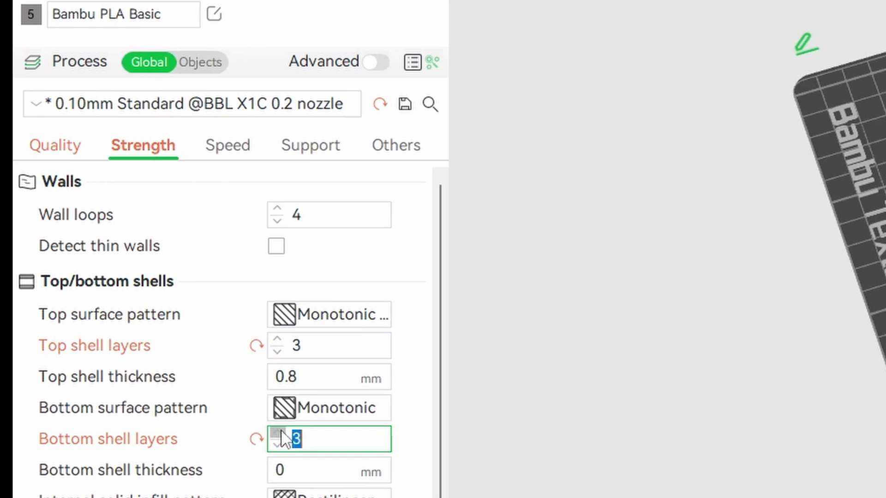
left_click(412, 442)
Set sparse infill density to 100% and accept the switch to Rectilinear pattern
left_click(286, 497)
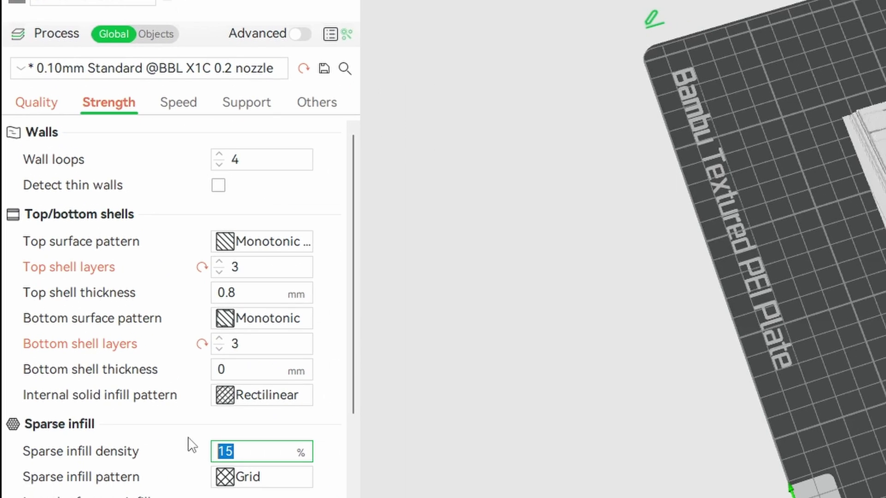
type("100")
key("Return")
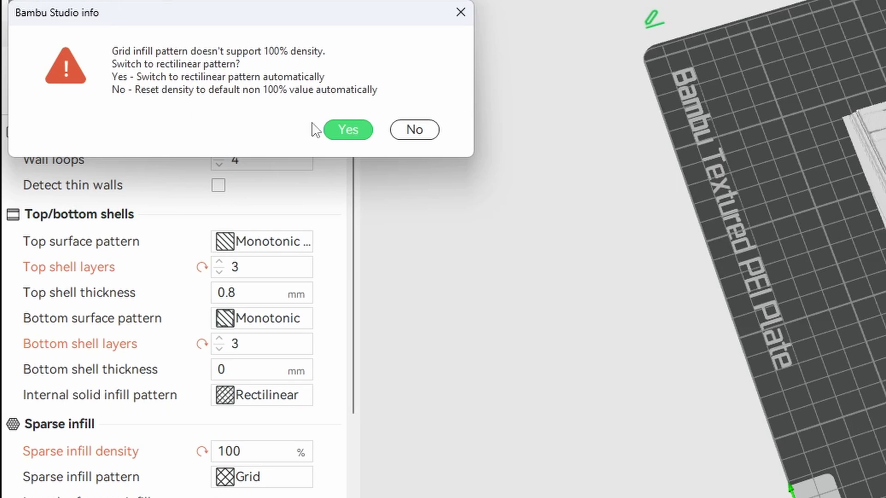
left_click(357, 134)
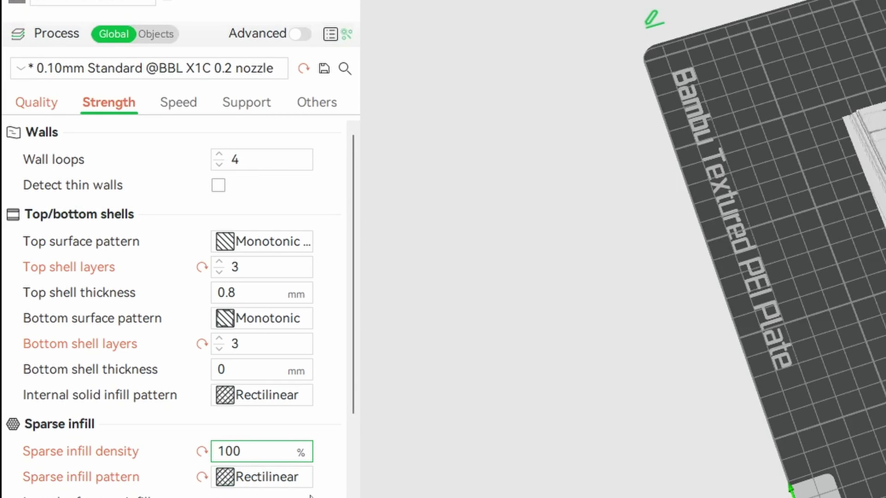
scroll(332, 447, "down", 3)
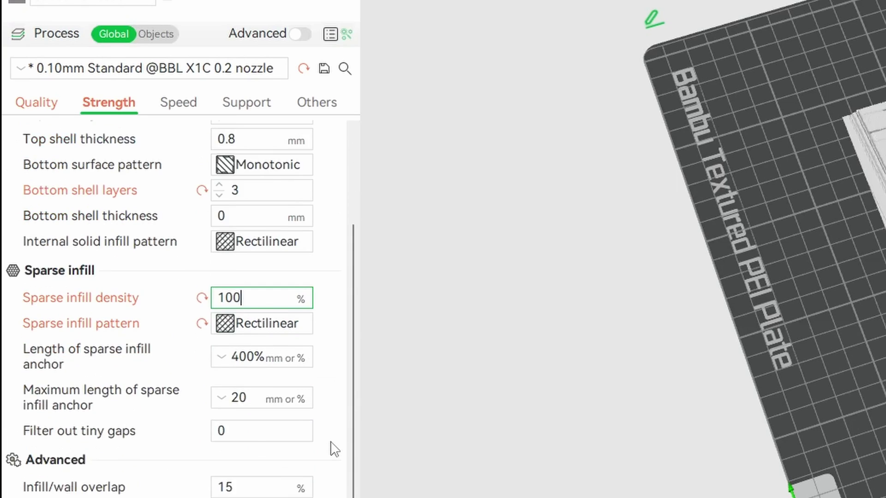
scroll(332, 449, "down", 3)
scroll(332, 449, "up", 6)
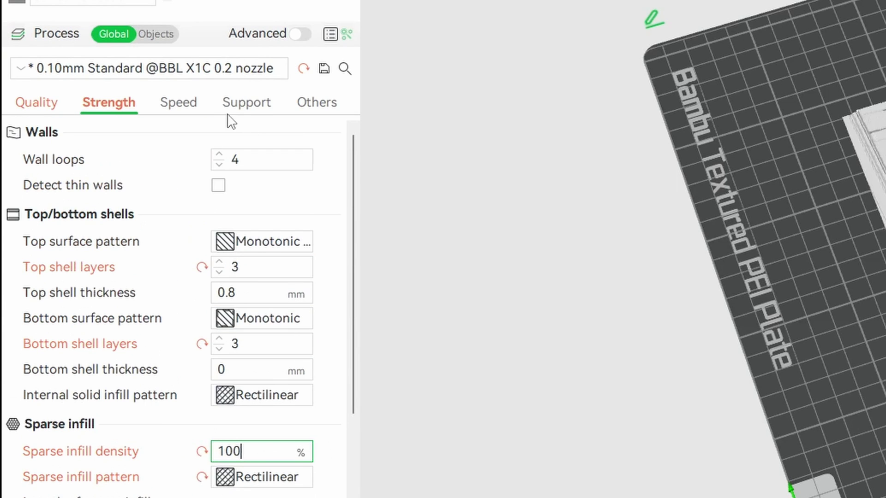
Uncheck Slow down for overhangs in the Speed settings
left_click(191, 106)
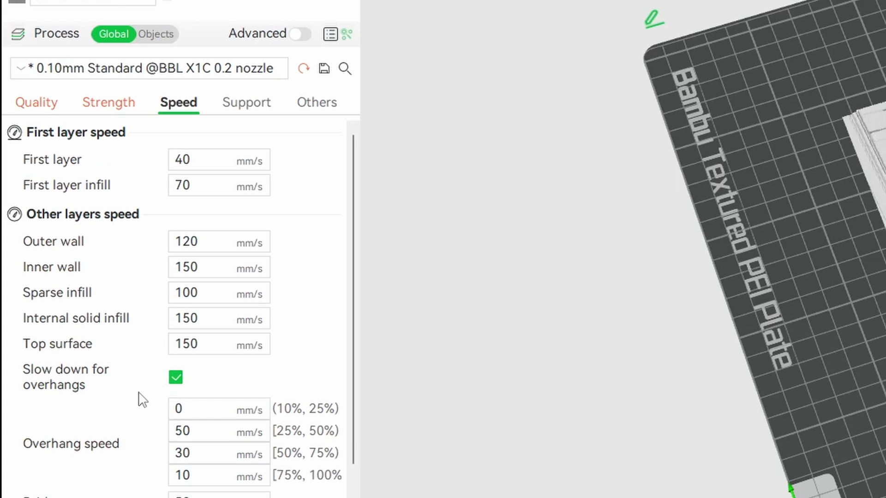
left_click(178, 381)
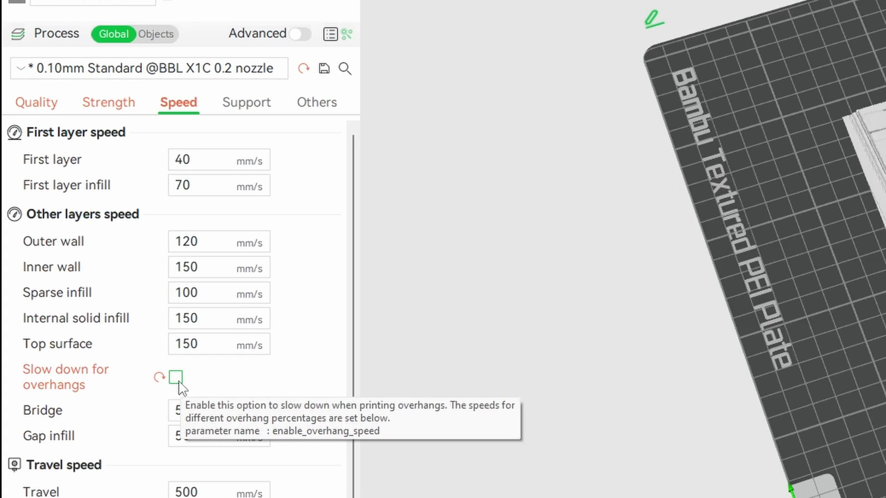
scroll(311, 305, "down", 3)
scroll(314, 307, "up", 3)
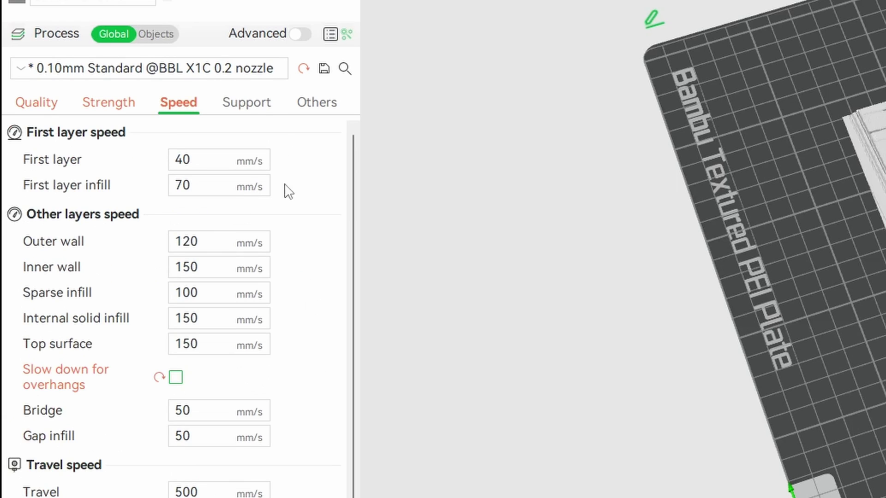
left_click(251, 108)
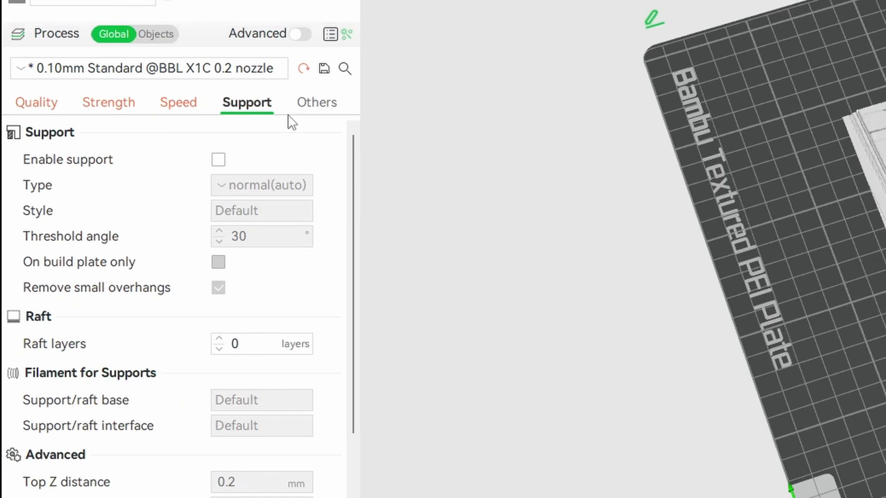
Check the Bed adhesion and Prime tower options under Others, then return to Quality
left_click(320, 108)
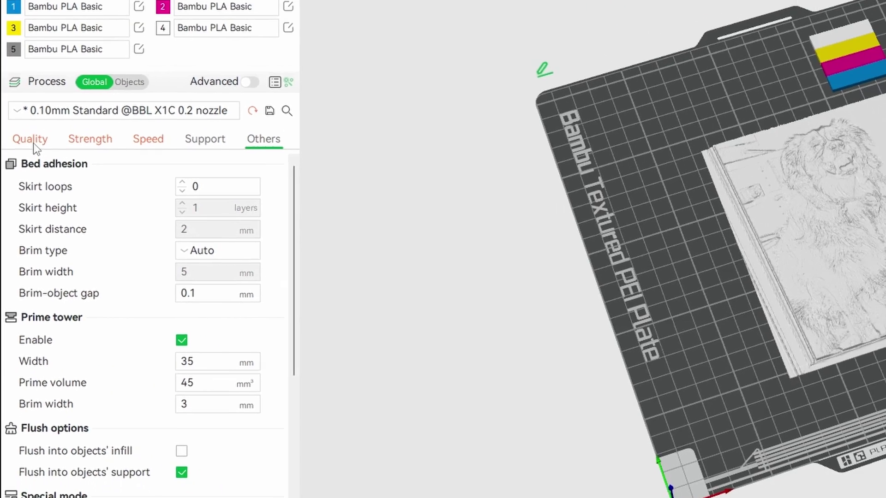
left_click(33, 143)
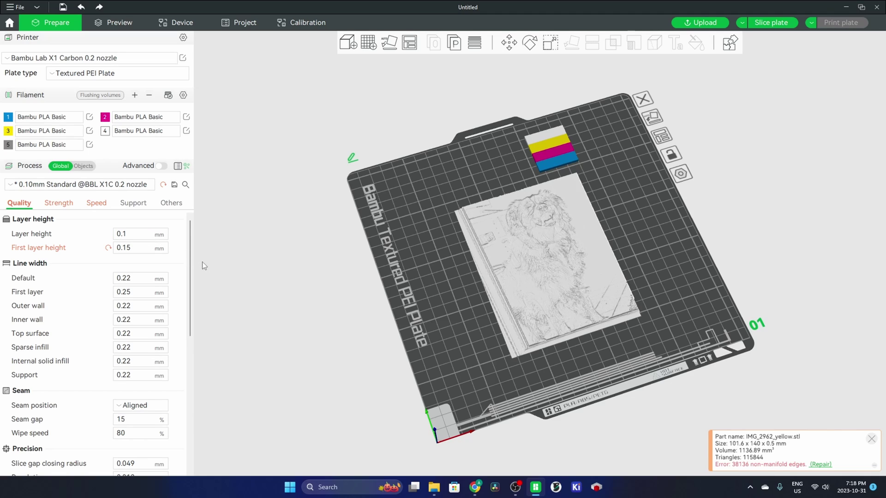
left_click_drag(516, 358, 524, 377)
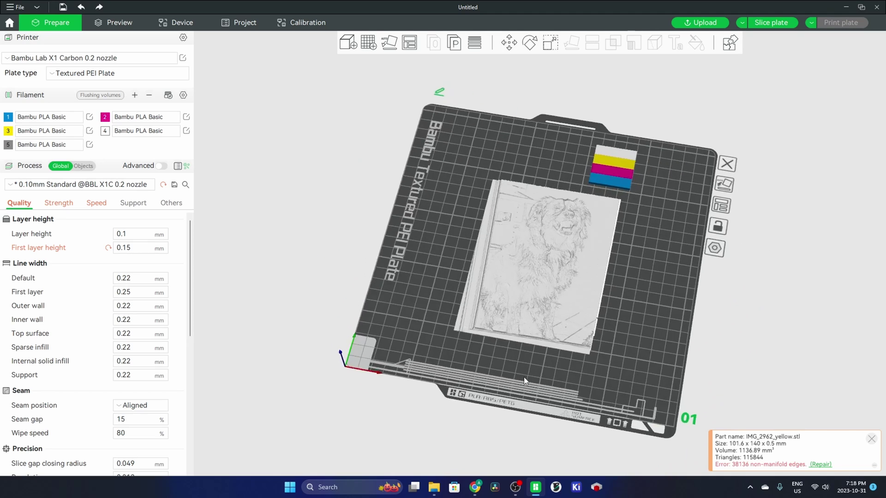
Slice the plate (9h2m, 46.89 g, 17 changes) and inspect layers from 0.35 to 2.65 mm
left_click(773, 26)
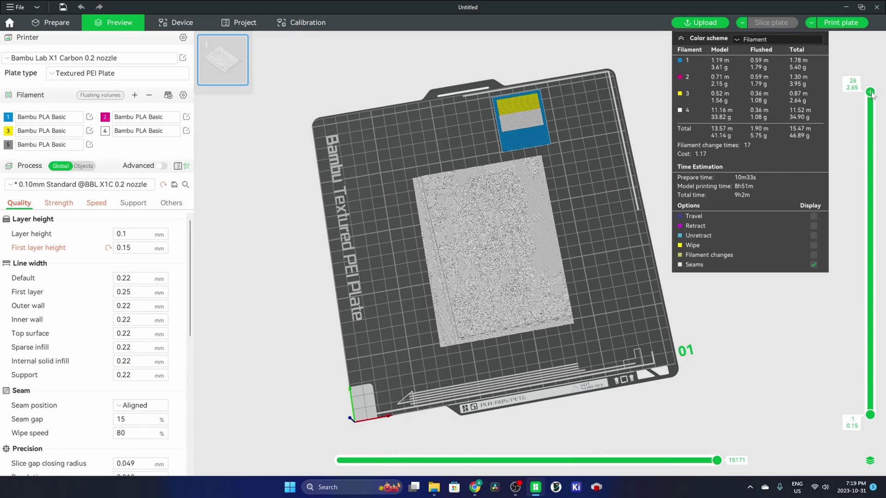
left_click_drag(872, 95, 862, 249)
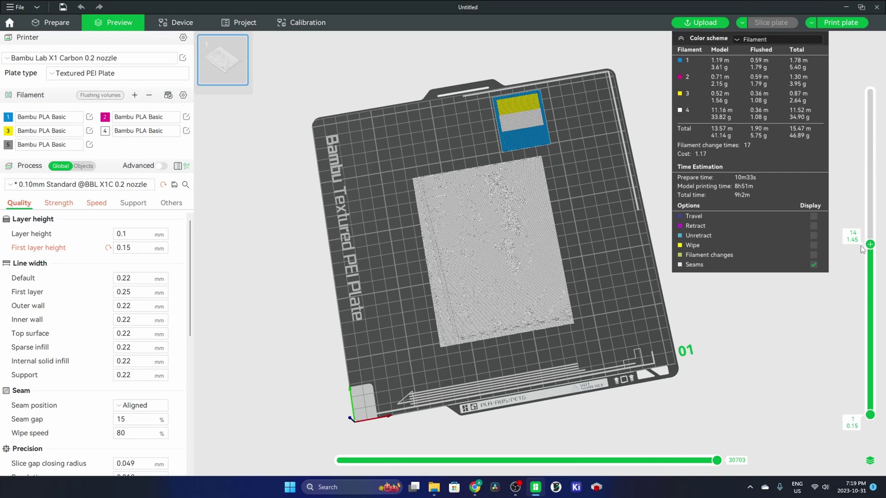
scroll(486, 265, "up", 5)
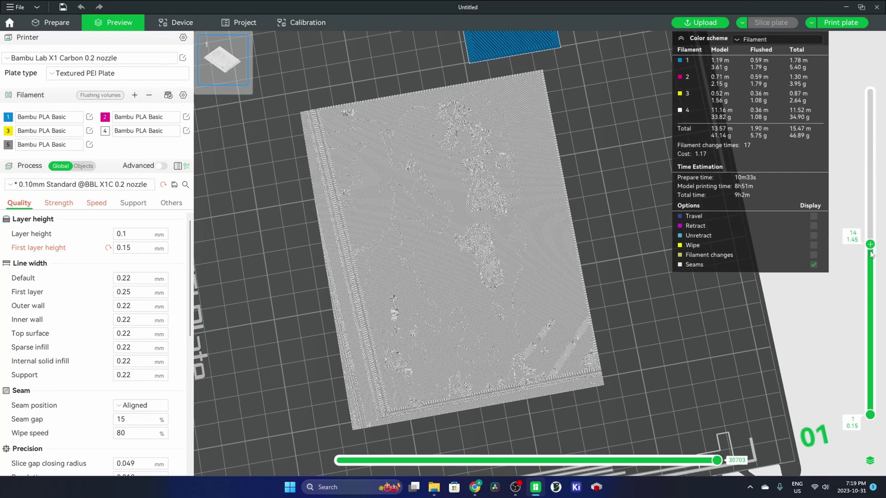
left_click_drag(871, 254, 871, 155)
left_click_drag(885, 126, 874, 419)
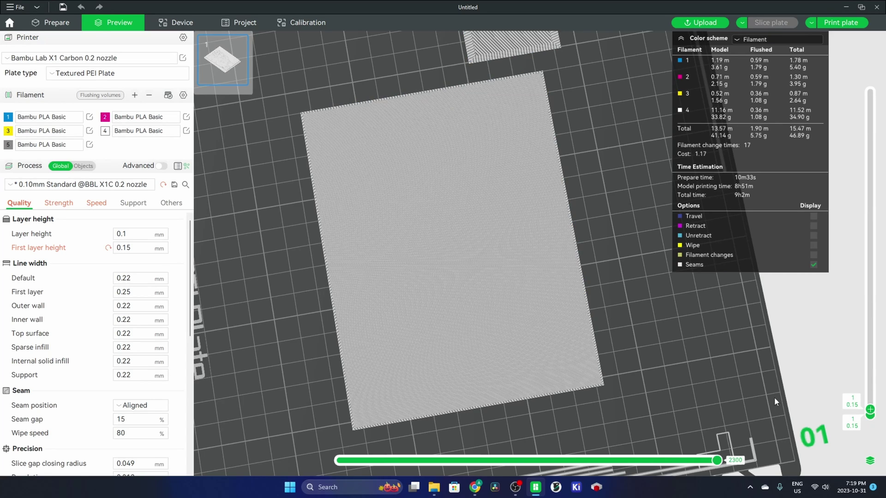
left_click_drag(871, 409, 870, 92)
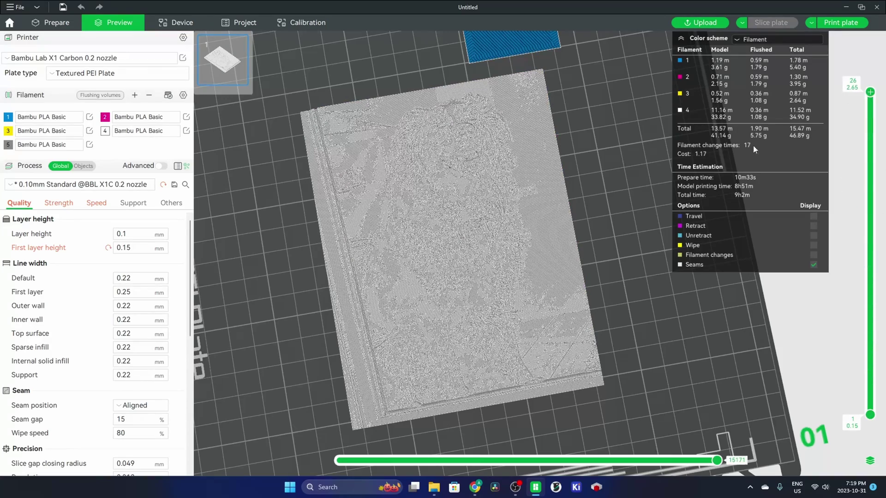